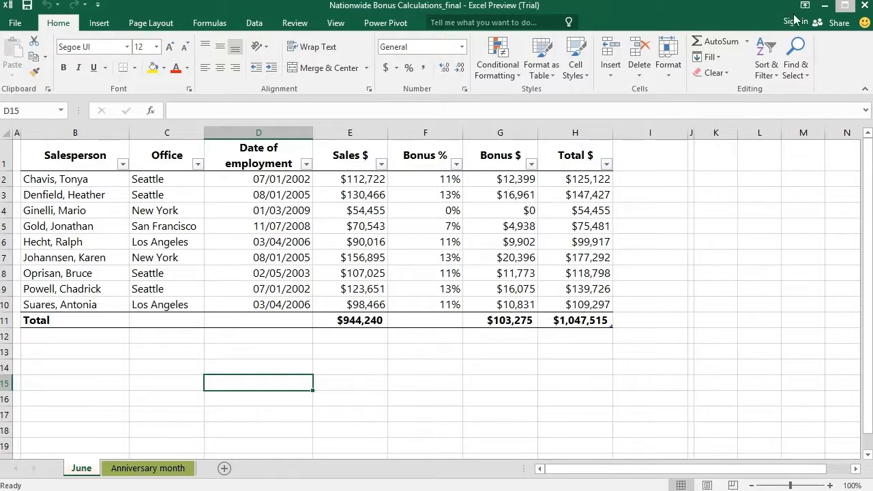
Open and close the Share pane, then show the Data tab's New Query options in Get & Transform.
click(828, 26)
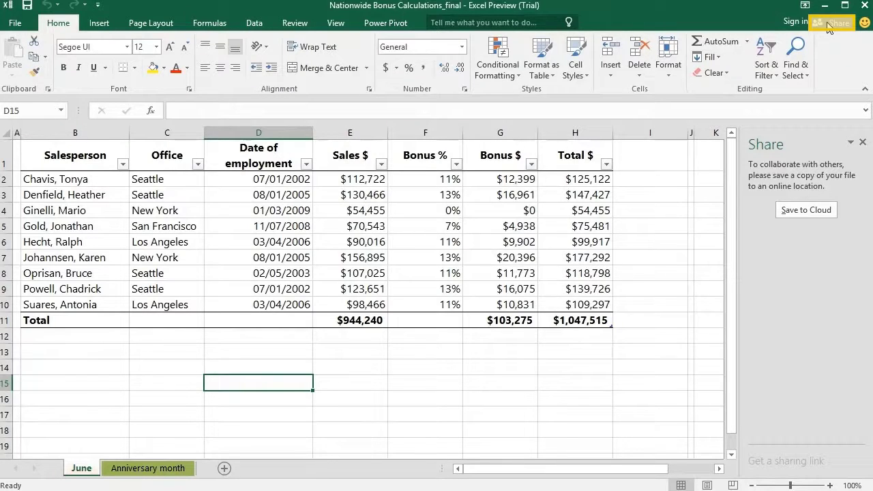
click(862, 142)
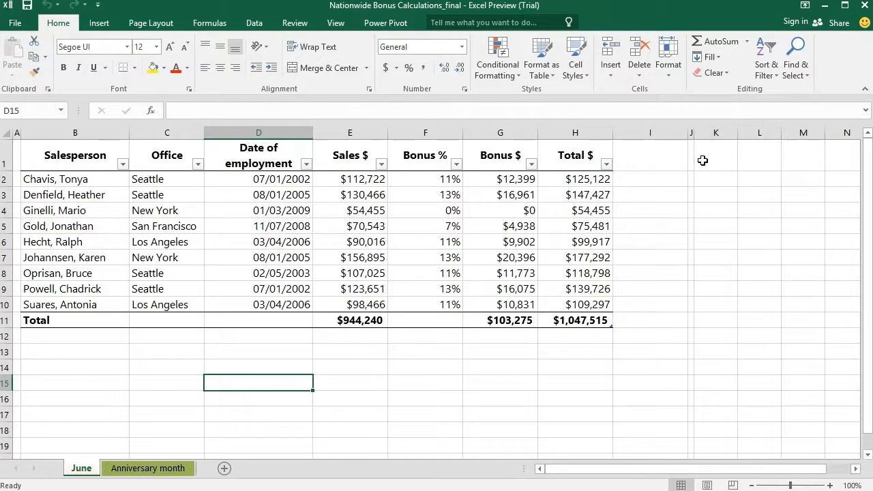
click(265, 24)
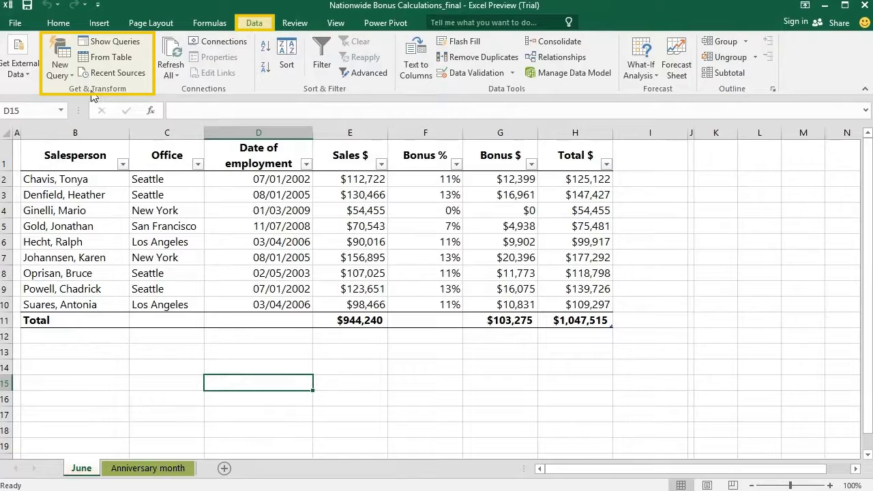
click(66, 66)
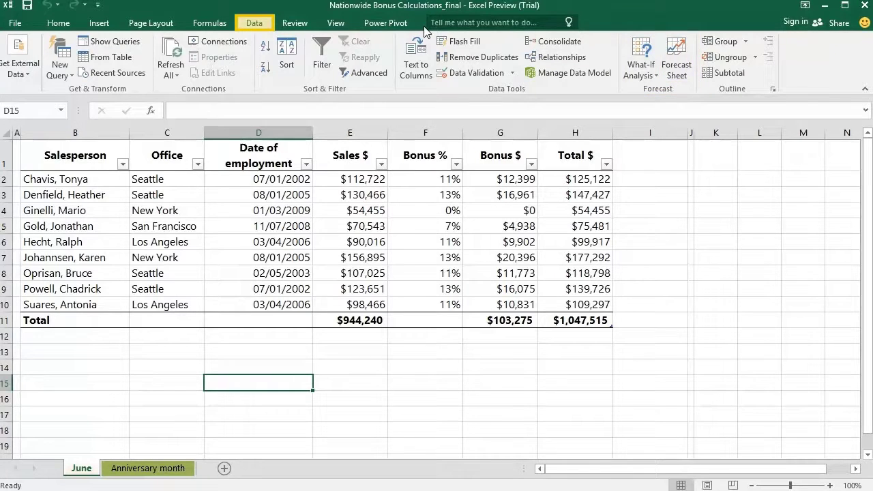
Show the Power Pivot tab's data-model commands on the ribbon.
click(386, 23)
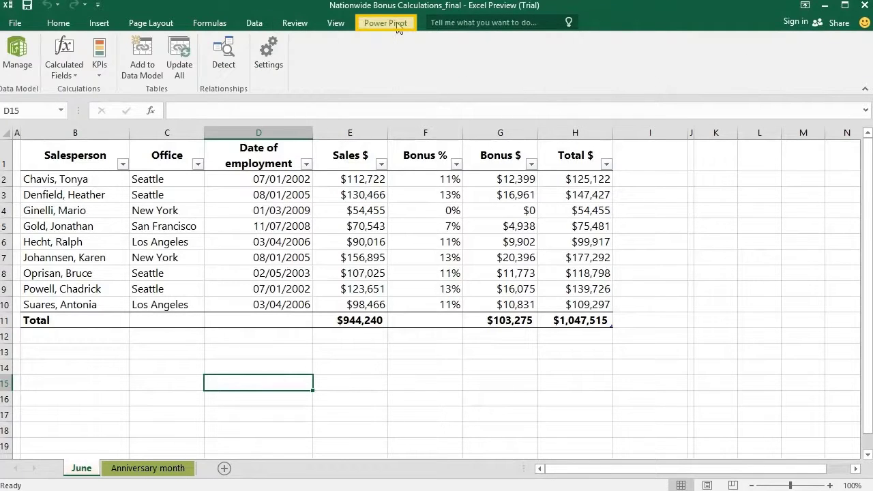